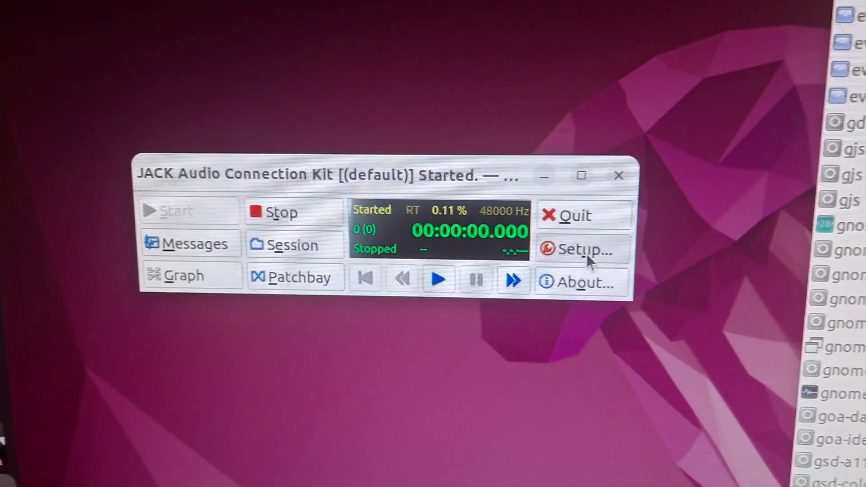
Open the JACK server Setup to confirm output device hw:PCH,0 in the Advanced tab
{"action": "left_click", "coordinate": [585, 250]}
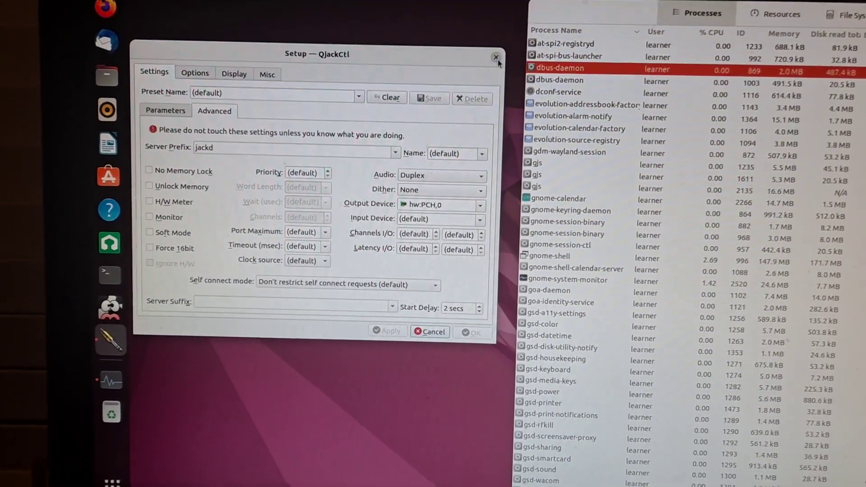
Close the QjackCtl Setup dialog with Escape, leaving the JACK server running
{"action": "key", "text": "Escape"}
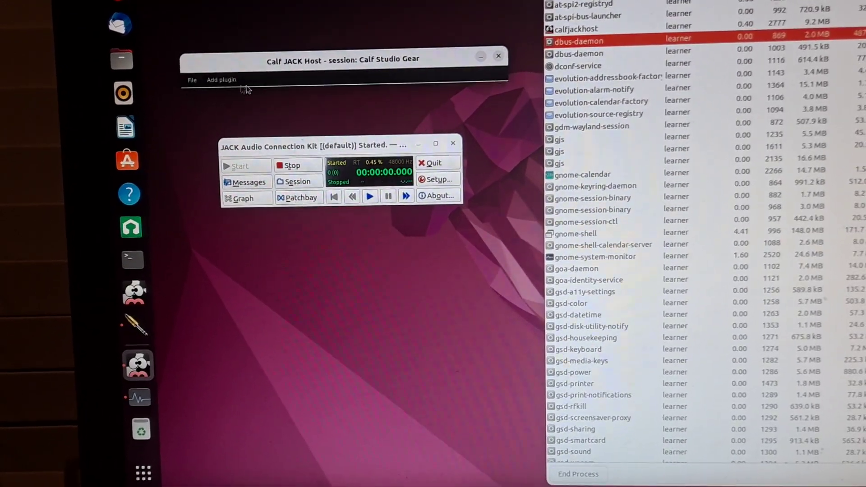
Open Calf JACK Host's Add plugin menu to browse the Instrument plugins
{"action": "left_click", "coordinate": [218, 73]}
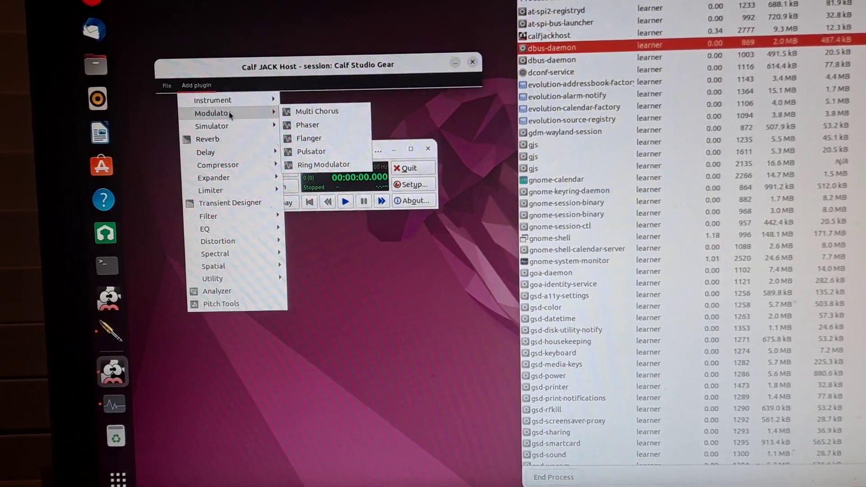
{"action": "mouse_move", "coordinate": [213, 109]}
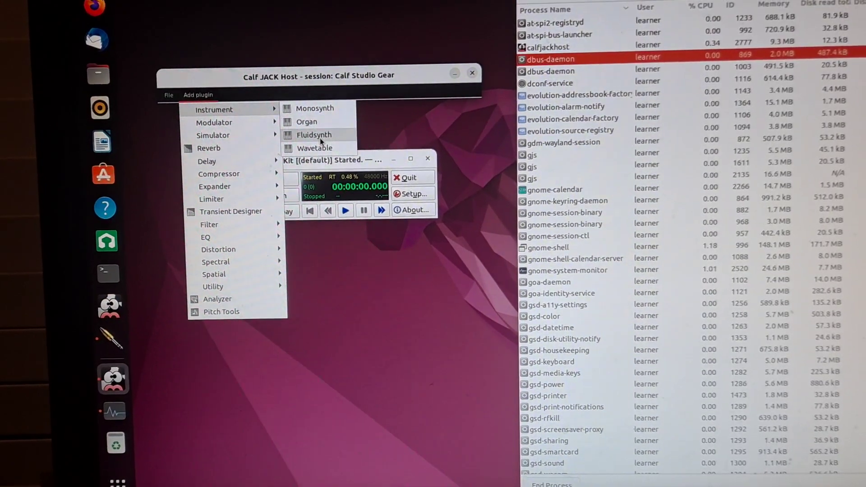
Add the Fluidsynth instrument and move the Calf JACK Host window below the JACK window
{"action": "left_click", "coordinate": [317, 139]}
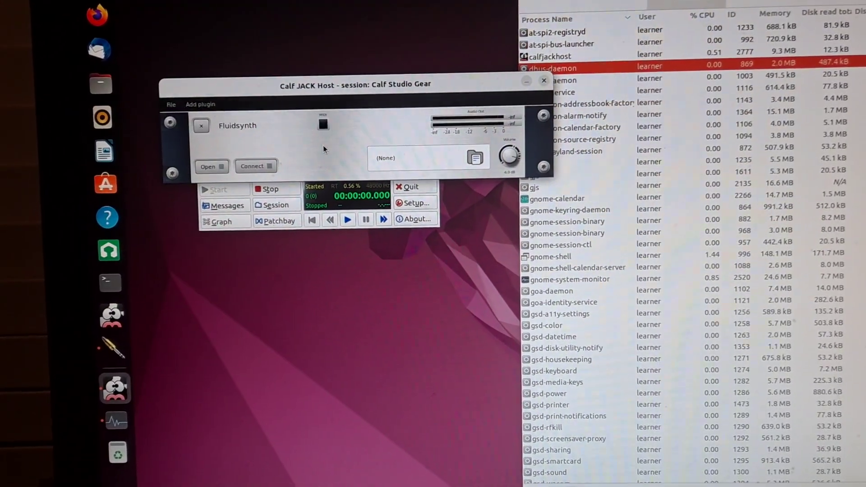
{"action": "left_click_drag", "start_coordinate": [338, 76], "coordinate": [334, 229]}
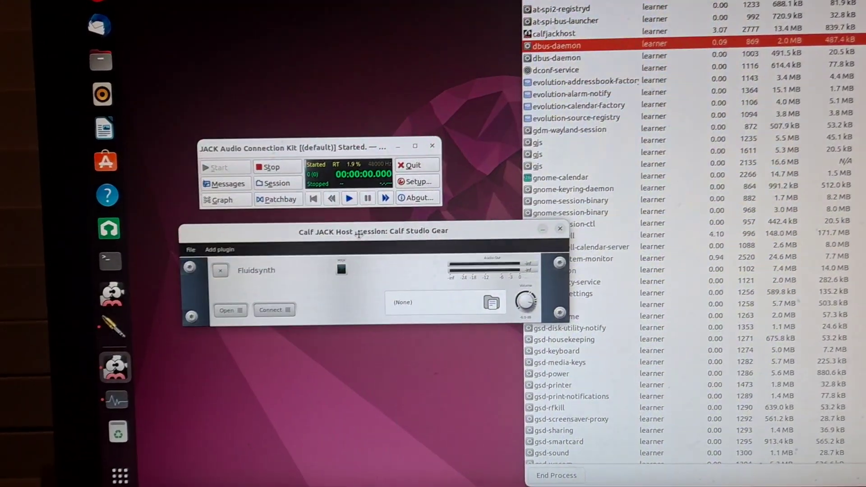